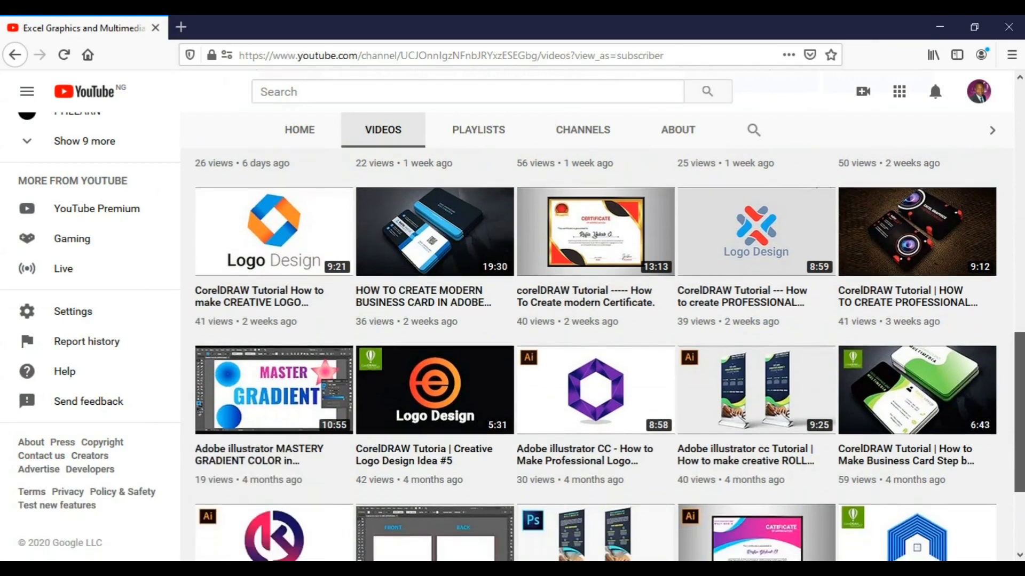
# Scroll the channel's Videos tab back up to the newest uploads, including the CorelDRAW X7 day-by-day tutorials.
pyautogui.scroll(1, 609, 354)
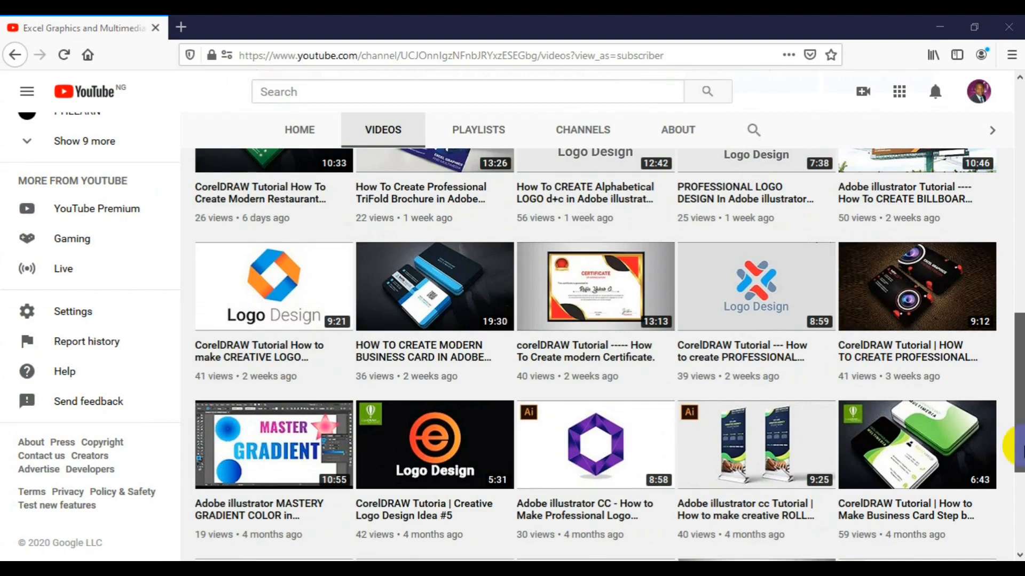
pyautogui.moveTo(1017, 446); pyautogui.dragTo(1020, 335)
pyautogui.moveTo(1020, 245); pyautogui.dragTo(1021, 186)
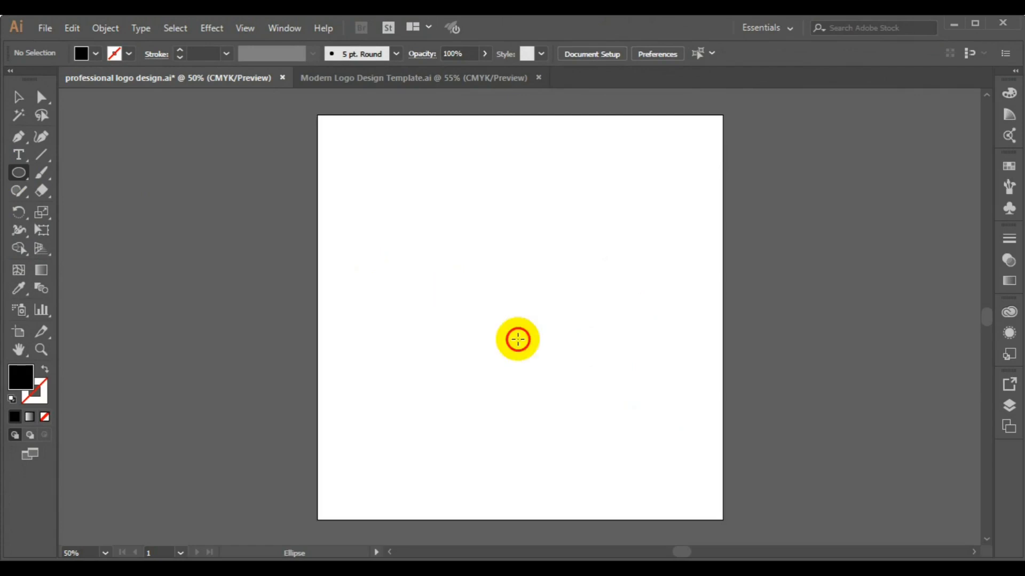
# Delete a test oval and draw a 484 × 484 px black circle on the artboard's left half.
pyautogui.moveTo(485, 315); pyautogui.dragTo(521, 354)
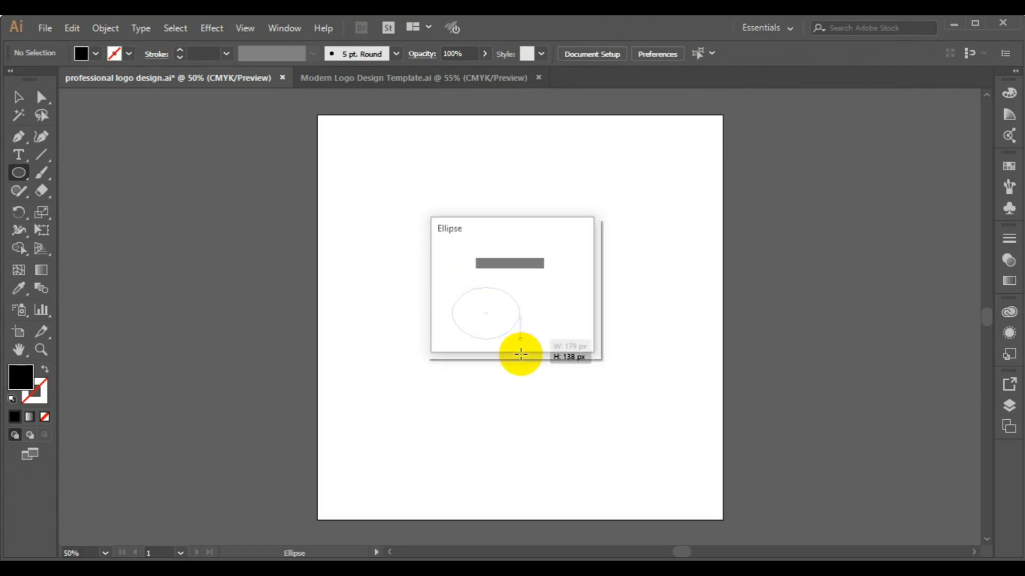
pyautogui.click(551, 321)
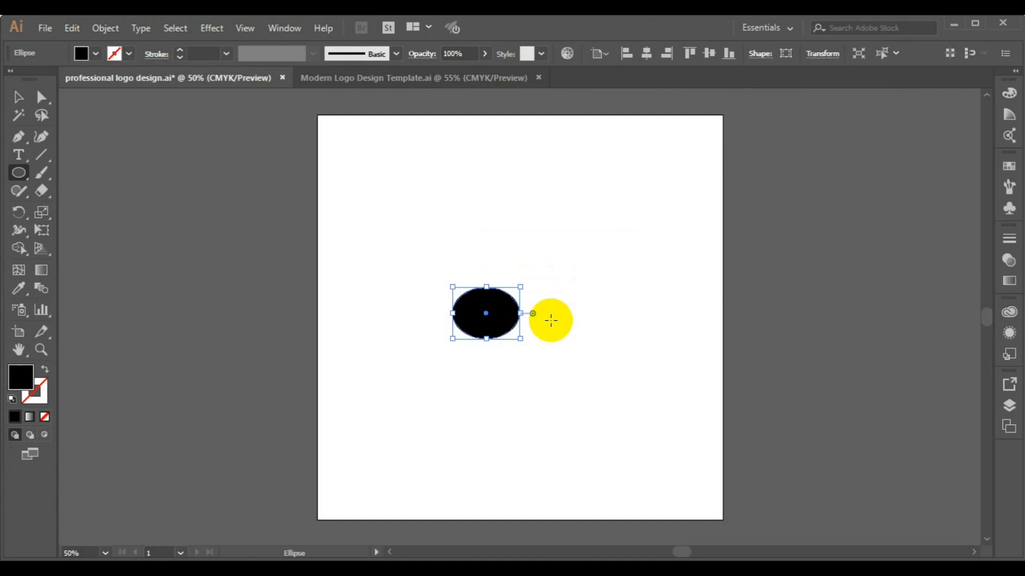
pyautogui.press('Delete')
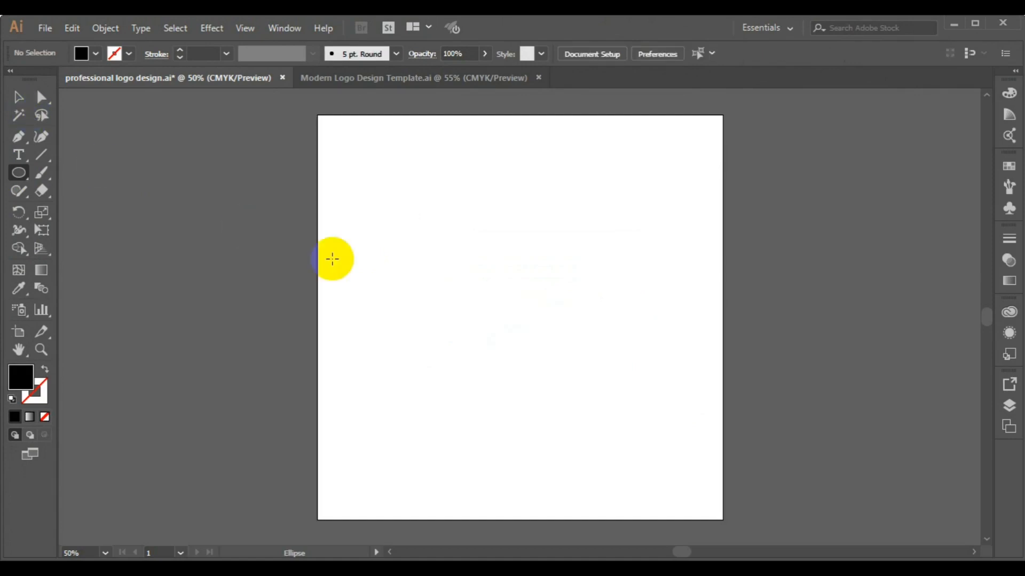
pyautogui.moveTo(439, 269); pyautogui.dragTo(520, 360)
pyautogui.press('alt')
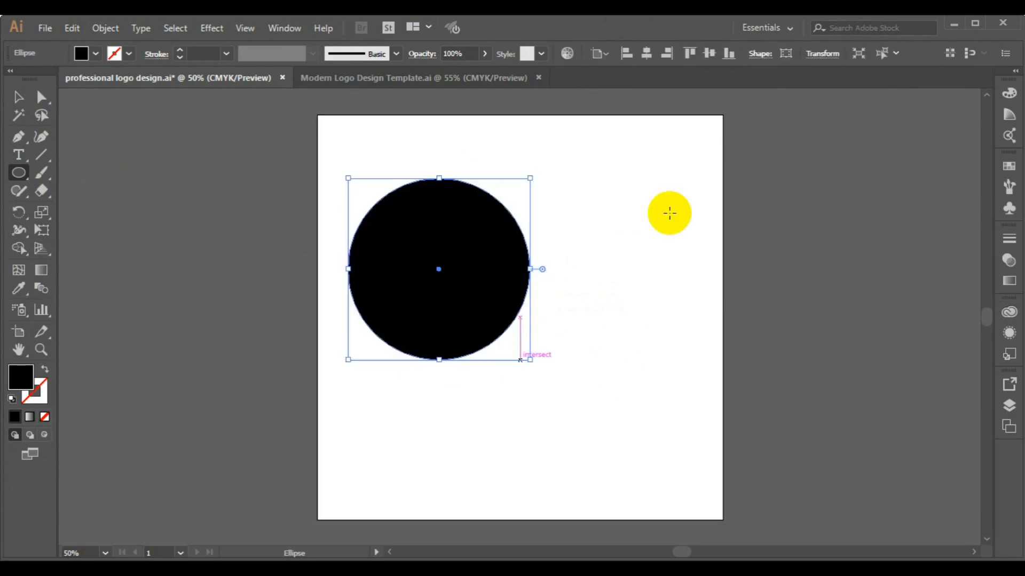
# Centre the black circle on the artboard, shrink it slightly, and draw a 104 px circle beside it.
pyautogui.click(651, 62)
pyautogui.click(710, 60)
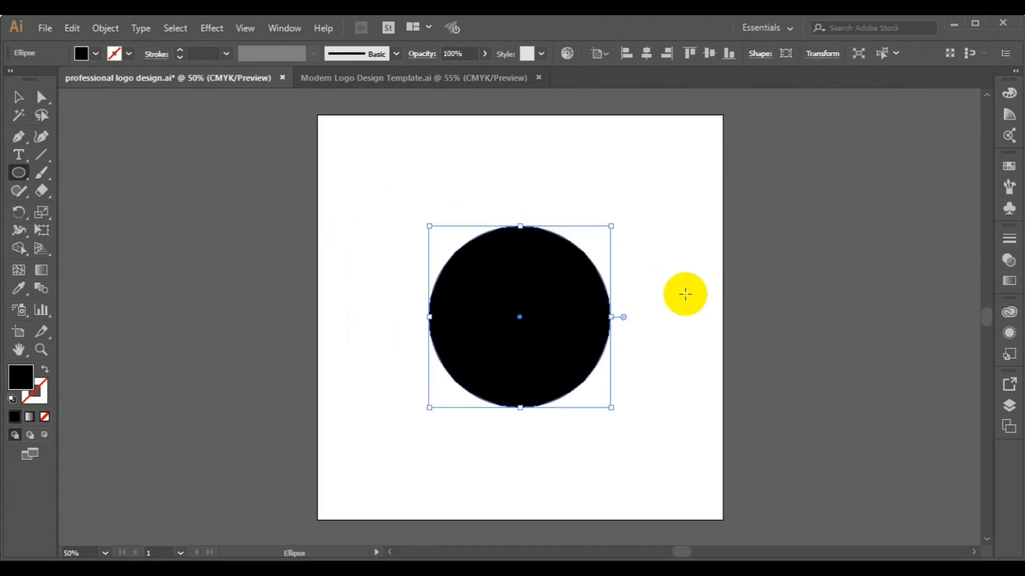
pyautogui.moveTo(611, 410); pyautogui.dragTo(593, 391)
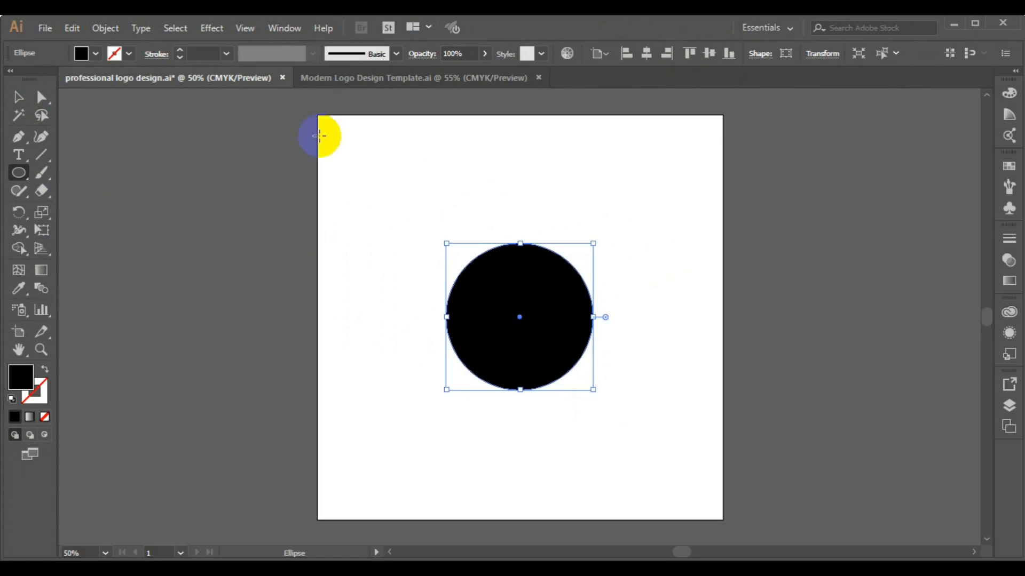
pyautogui.moveTo(350, 339); pyautogui.dragTo(365, 356)
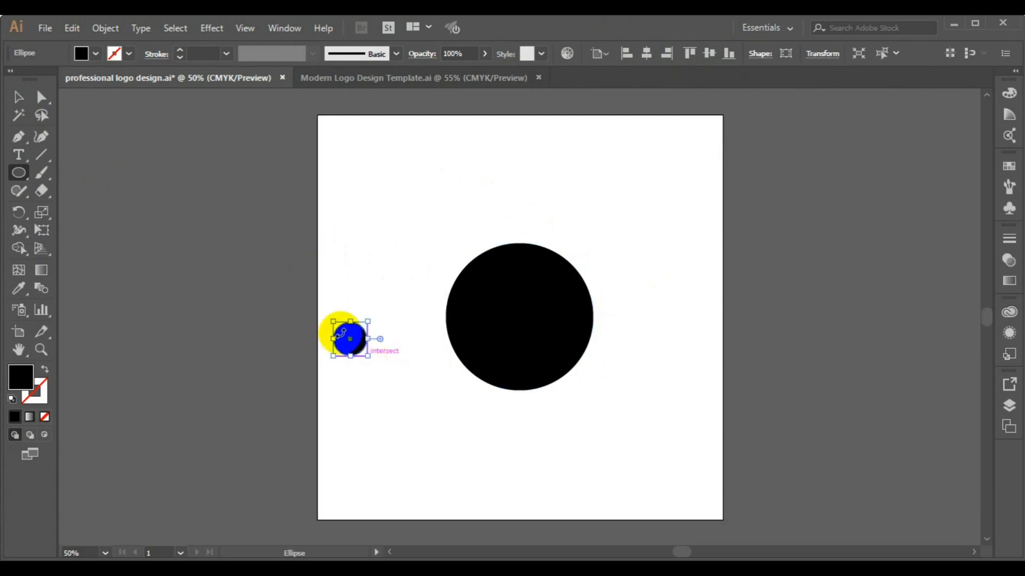
# Fill the small circle red and move it just above the black circle's top edge.
pyautogui.click(97, 55)
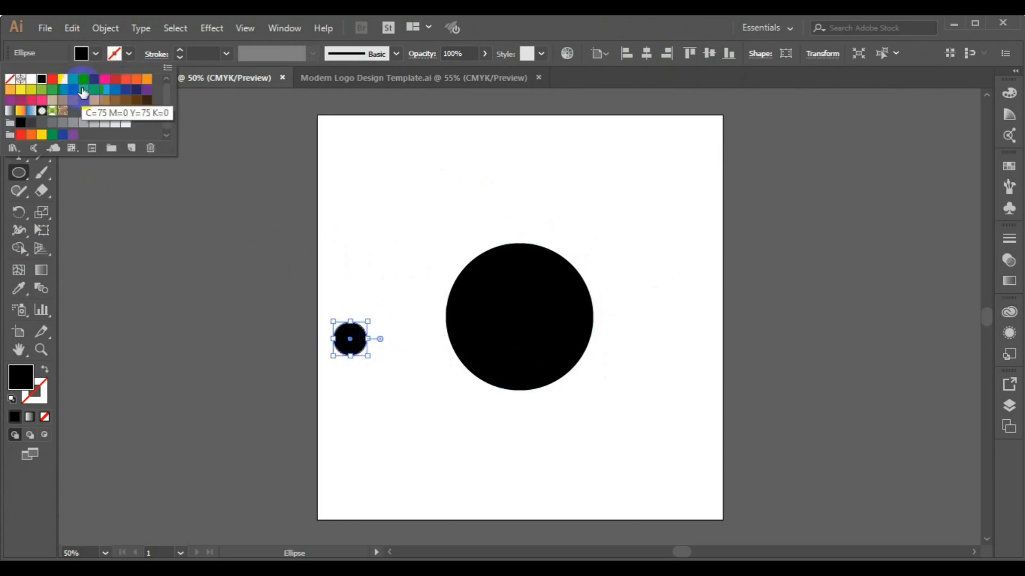
pyautogui.click(84, 80)
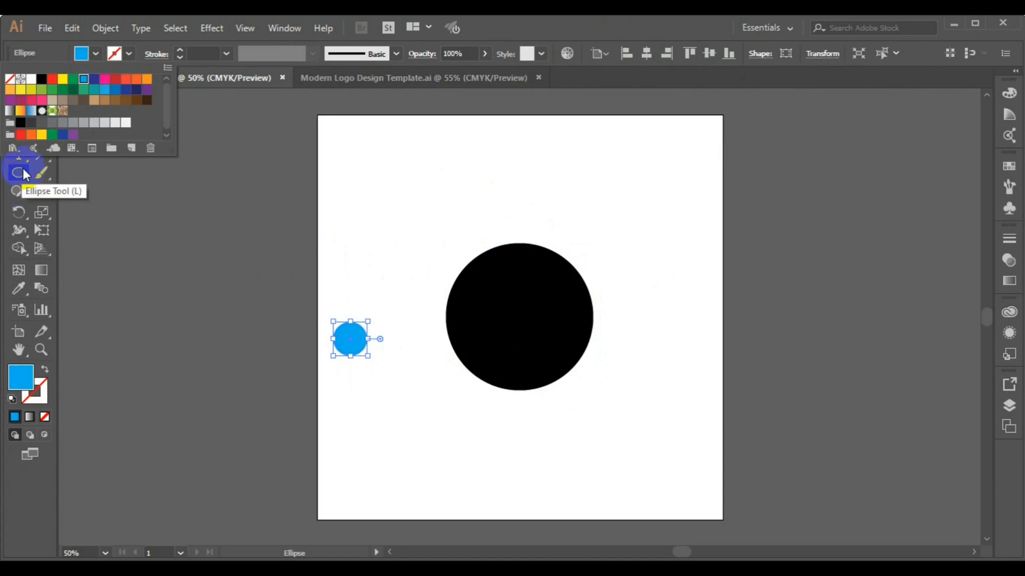
pyautogui.click(53, 81)
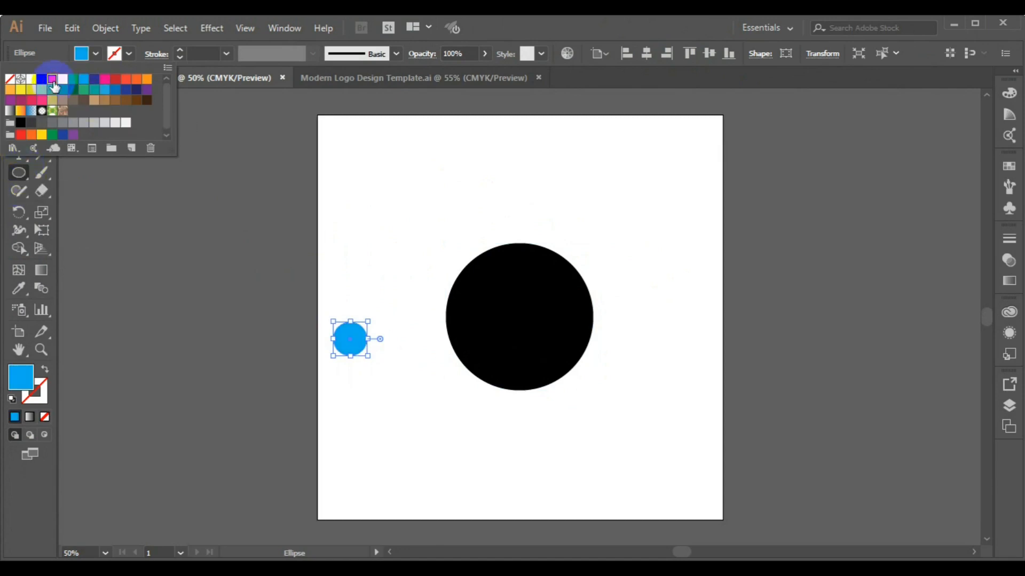
pyautogui.click(18, 174)
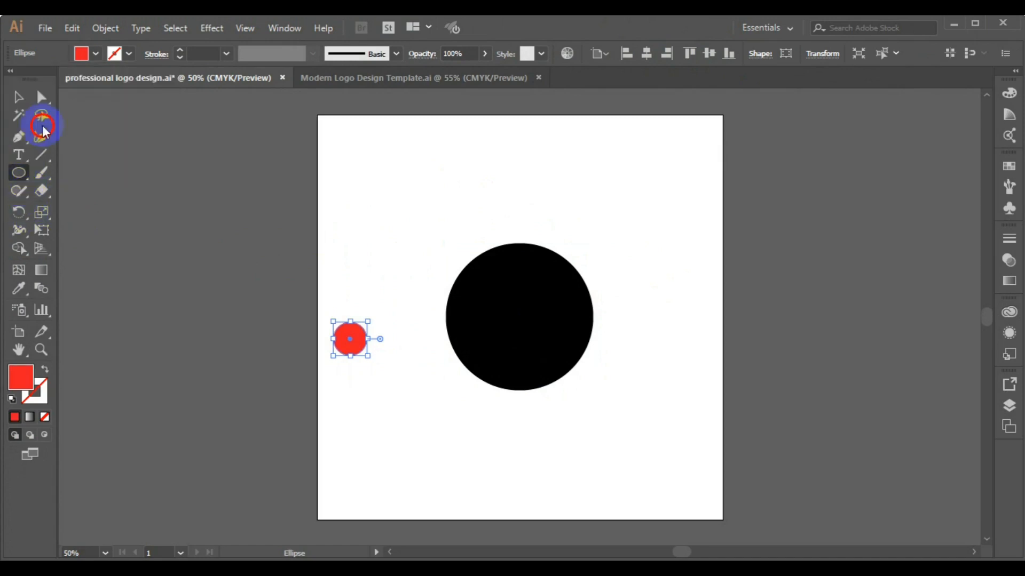
pyautogui.click(18, 97)
pyautogui.click(355, 355)
pyautogui.moveTo(355, 356); pyautogui.dragTo(516, 213)
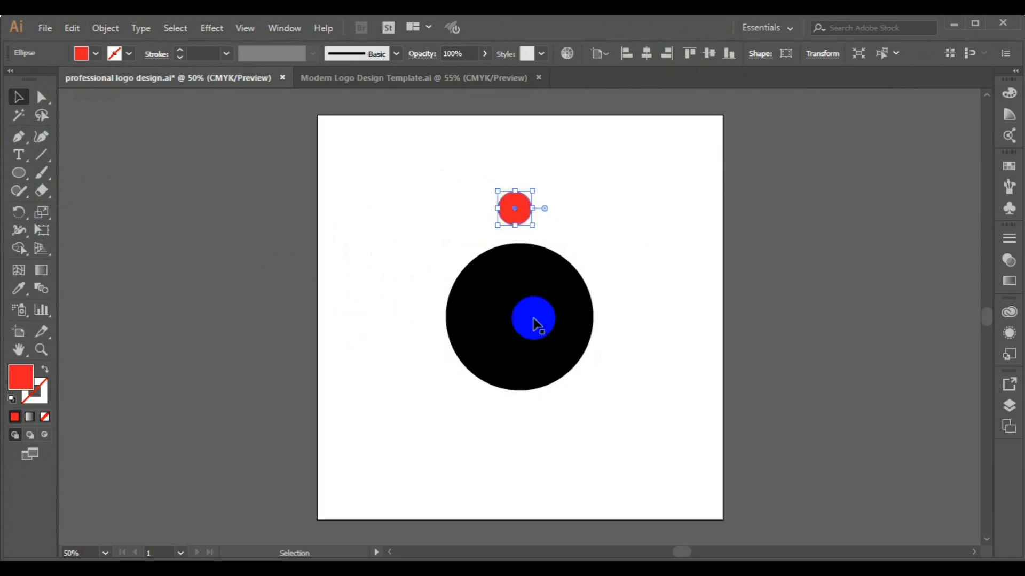
# Align the red dot and black circle on their vertical and horizontal centres, then deselect both.
pyautogui.keyDown('shift'); pyautogui.click(533, 319); pyautogui.keyUp('shift')
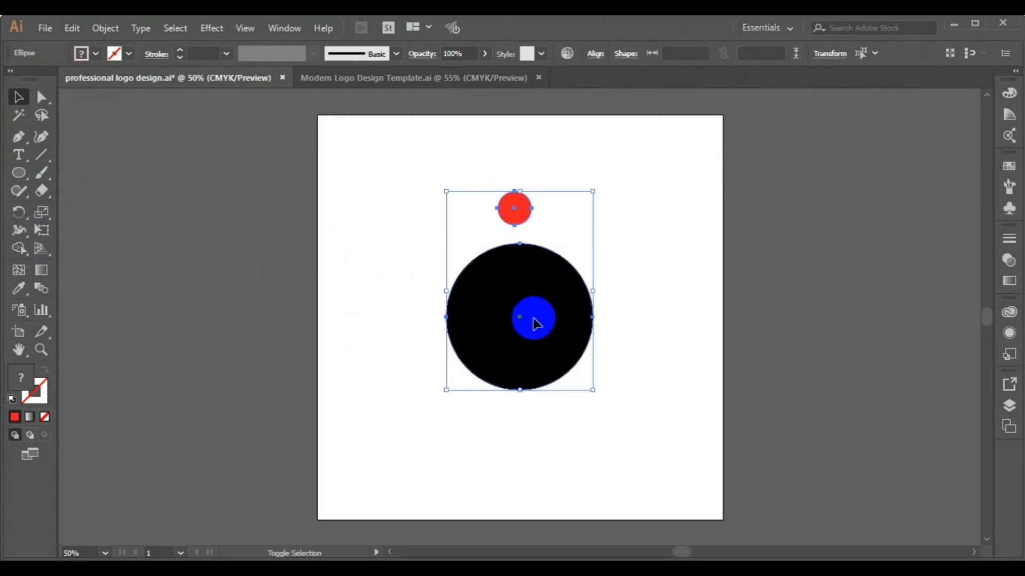
pyautogui.click(599, 56)
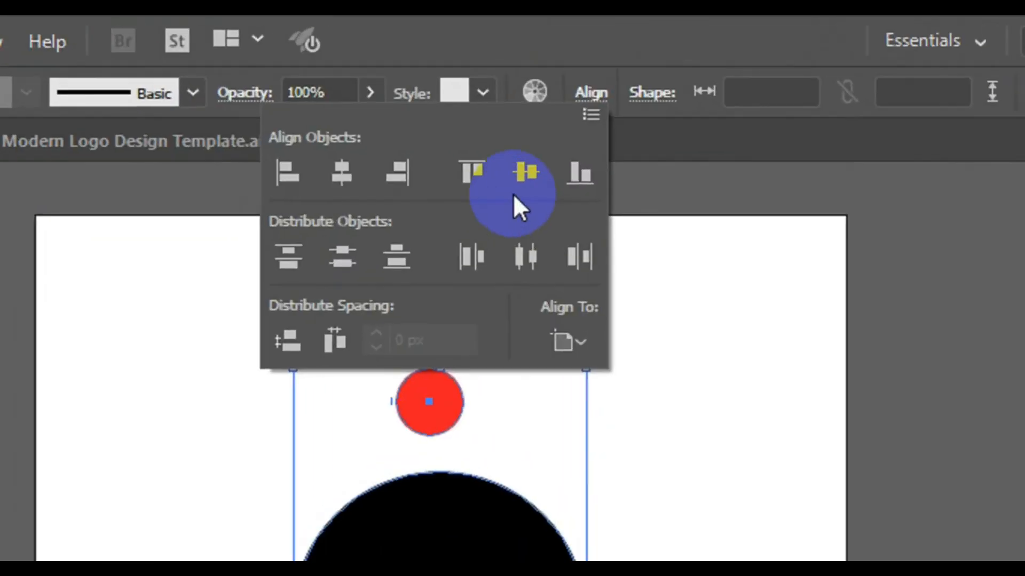
pyautogui.click(513, 181)
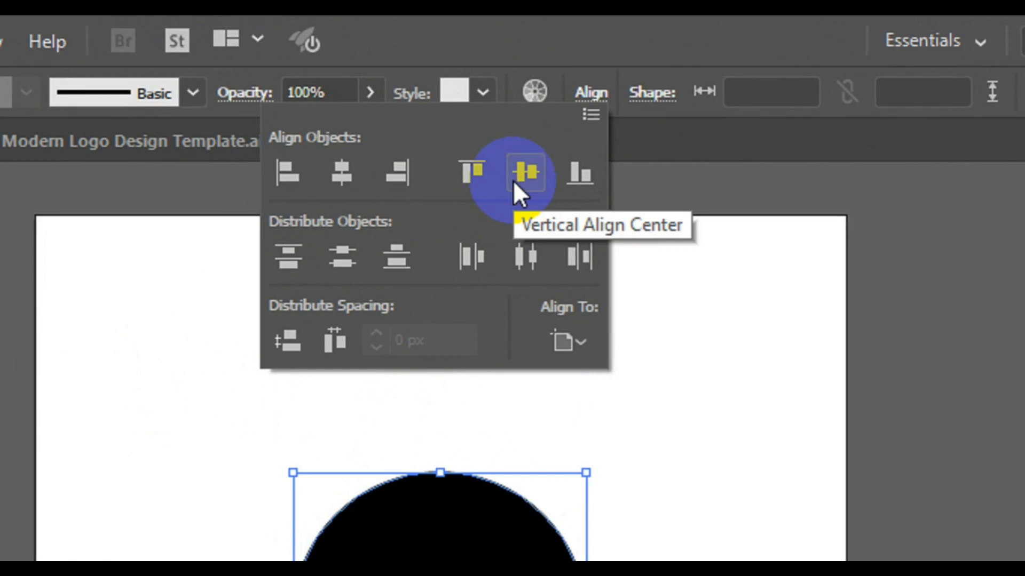
pyautogui.click(361, 171)
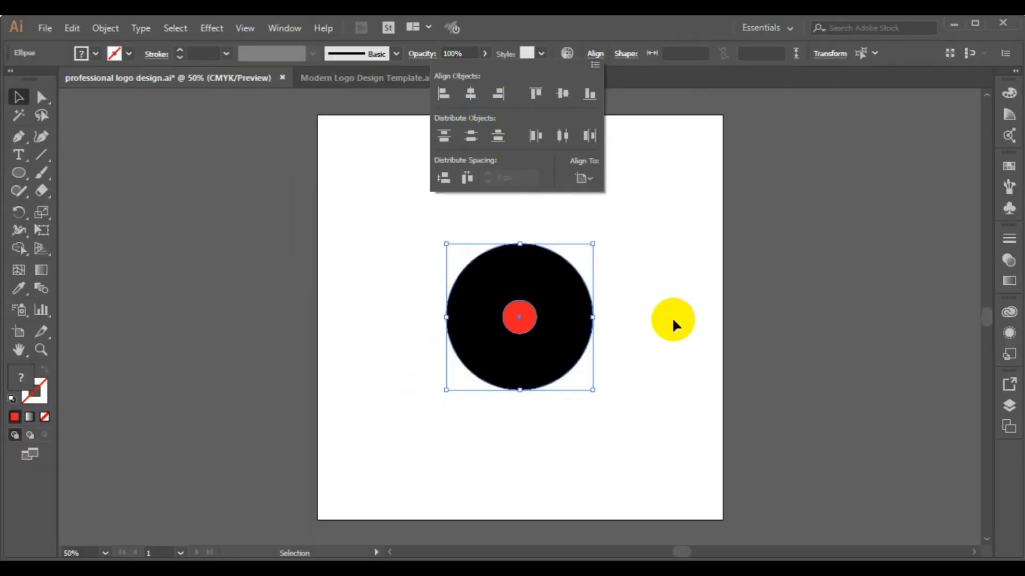
pyautogui.click(673, 320)
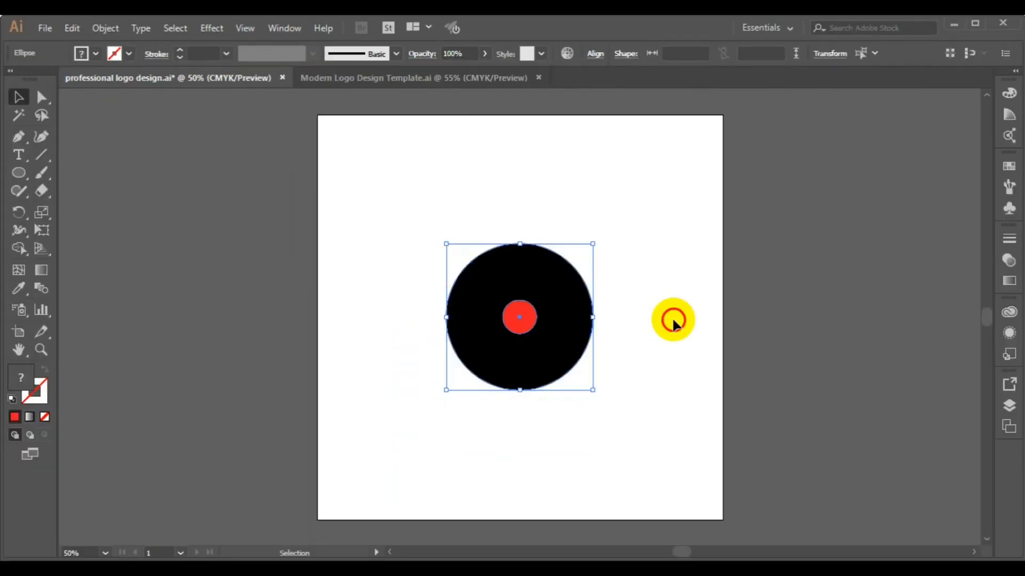
pyautogui.click(708, 315)
# Move the red dot straight up and set the Rotate tool's pivot at the black circle's centre.
pyautogui.moveTo(524, 327); pyautogui.dragTo(525, 222)
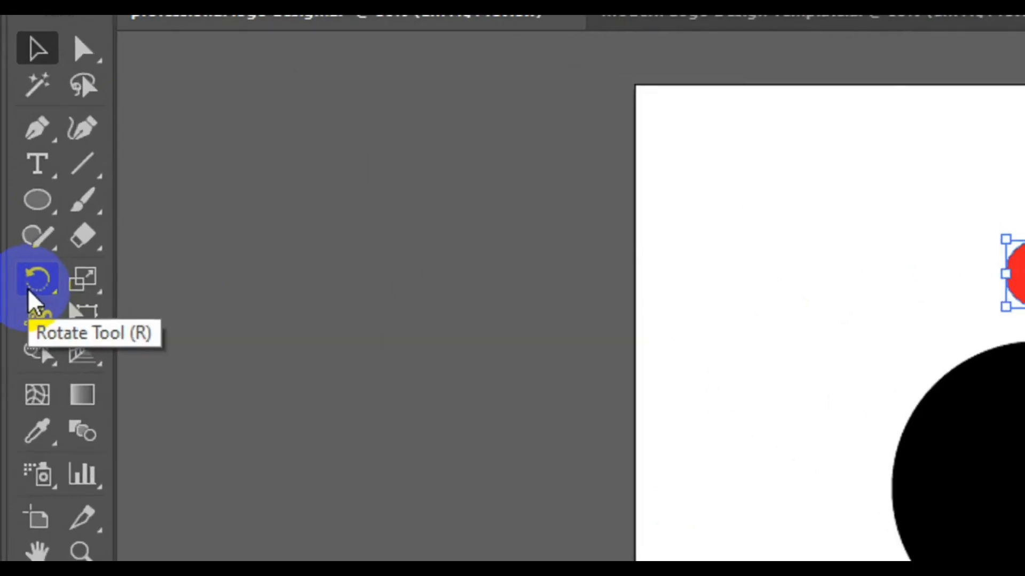
pyautogui.click(15, 216)
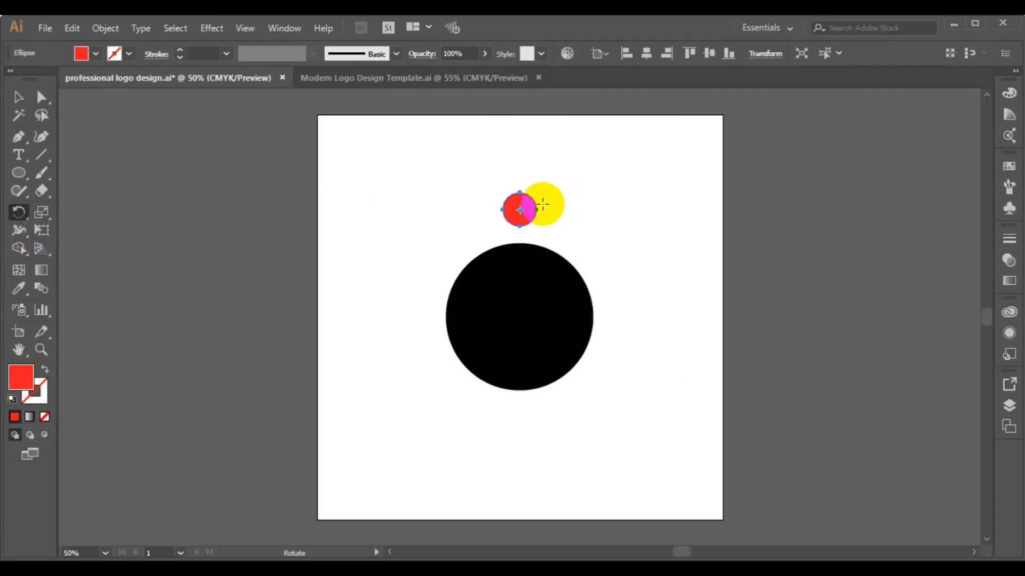
pyautogui.moveTo(542, 204); pyautogui.dragTo(520, 319)
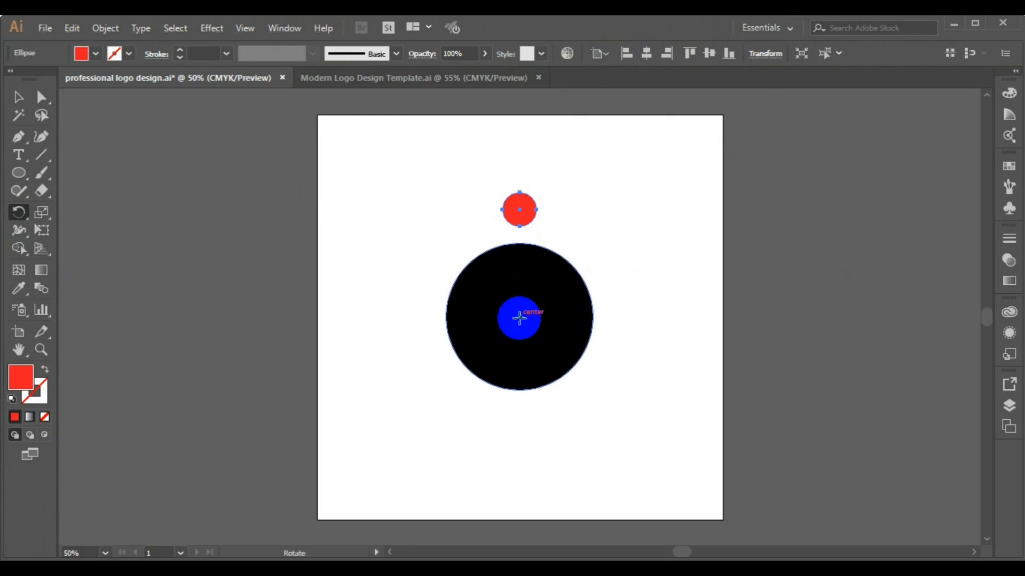
pyautogui.keyDown('alt'); pyautogui.click(520, 317); pyautogui.keyUp('alt')
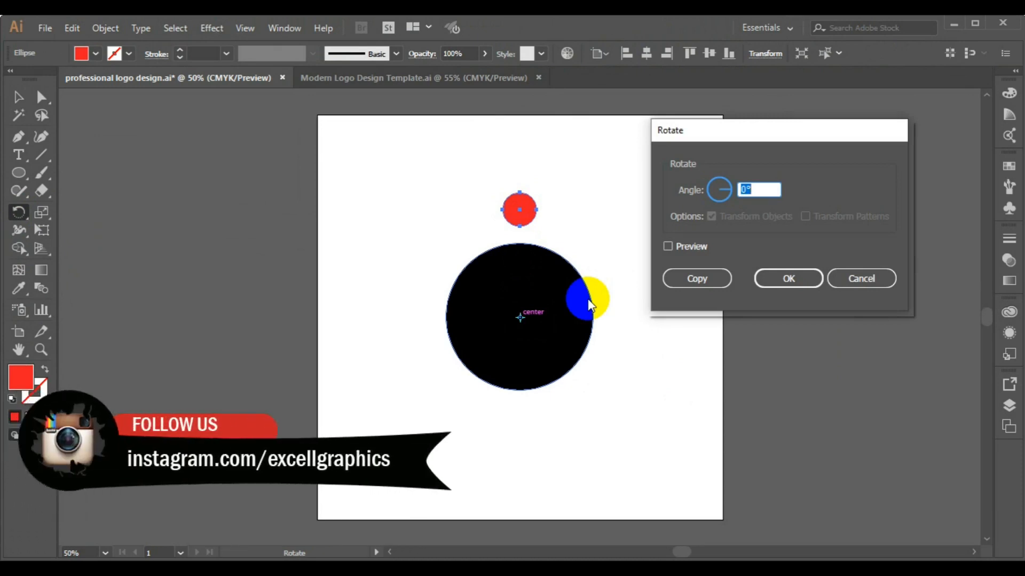
pyautogui.click(742, 190)
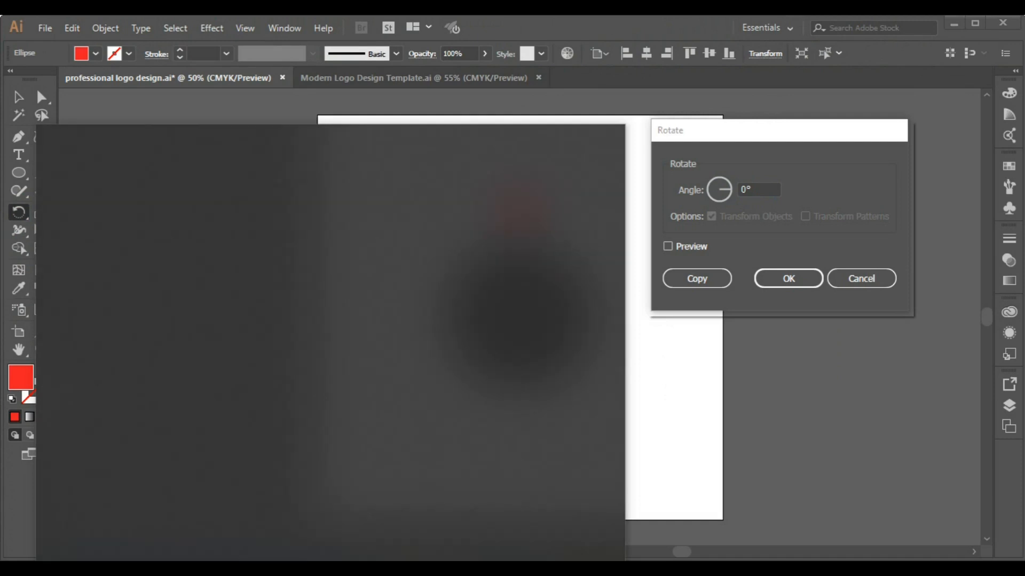
# Search for Calculator in Windows and launch it.
pyautogui.write('CALCUL')
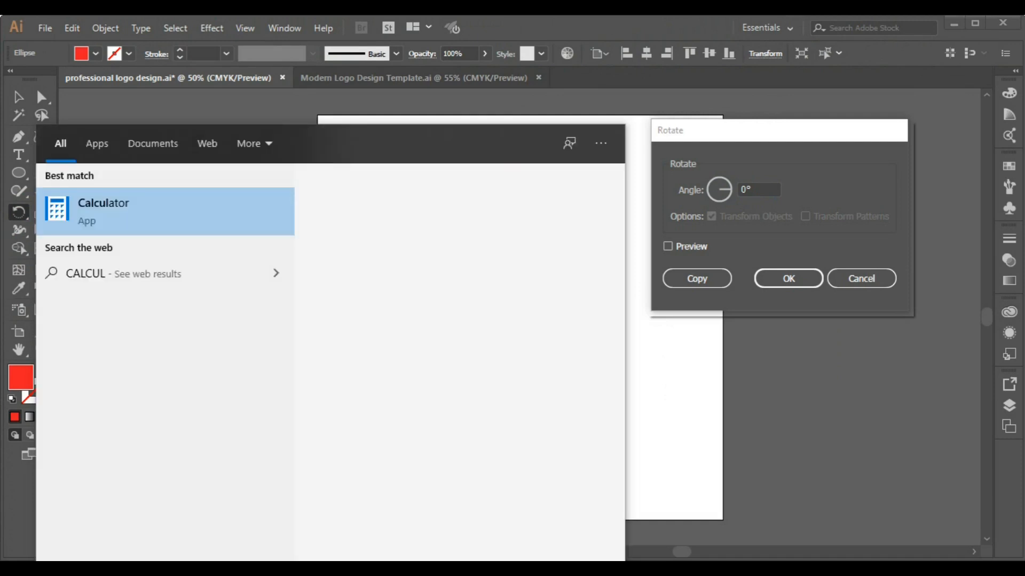
pyautogui.write('ATOR')
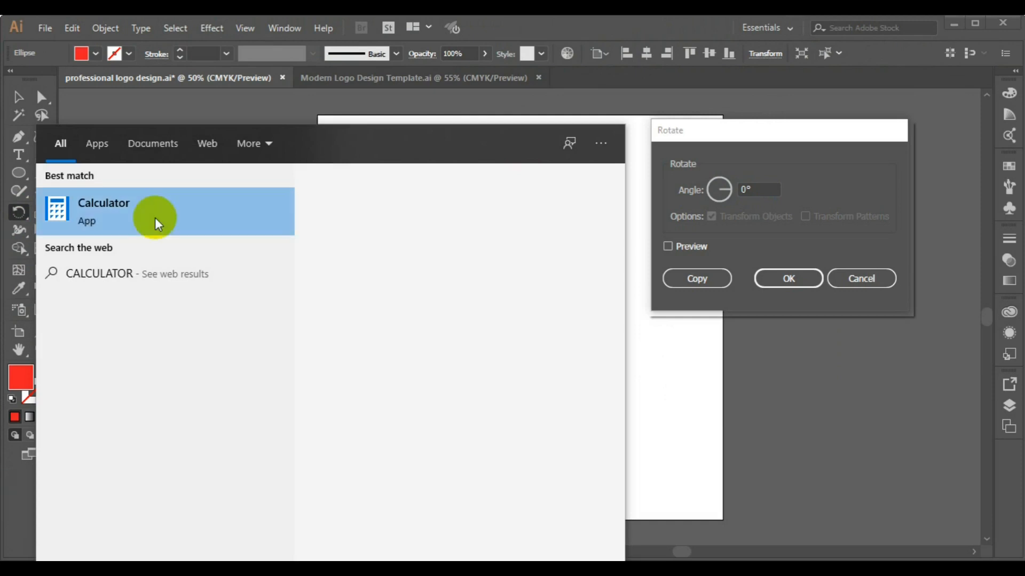
pyautogui.click(150, 217)
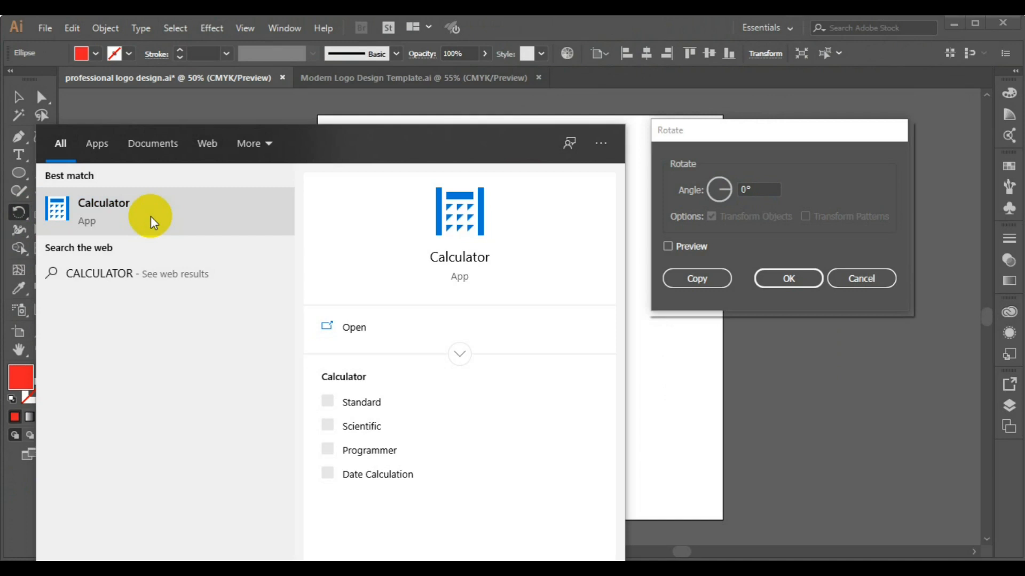
pyautogui.click(150, 216)
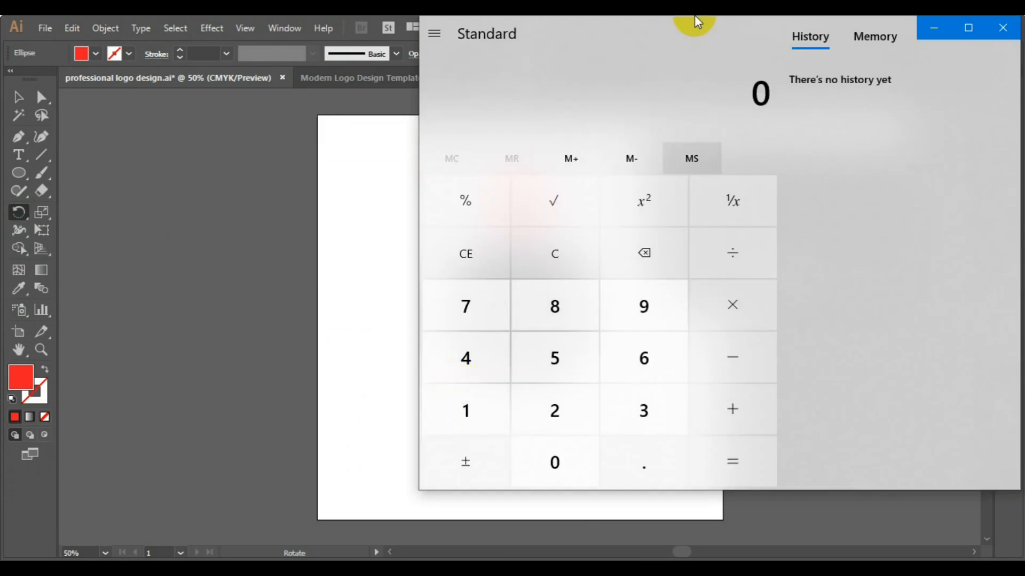
pyautogui.click(357, 98)
pyautogui.click(578, 78)
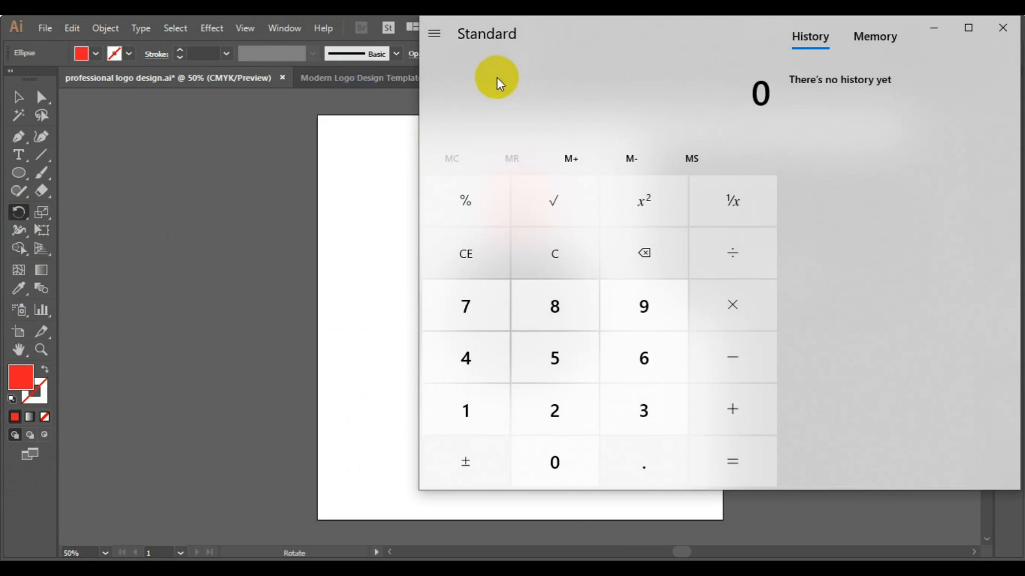
# Compute 360 ÷ 12 = 30, then return to Illustrator and select the Rotate dialog's 0° angle.
pyautogui.click(651, 417)
pyautogui.click(652, 366)
pyautogui.click(551, 468)
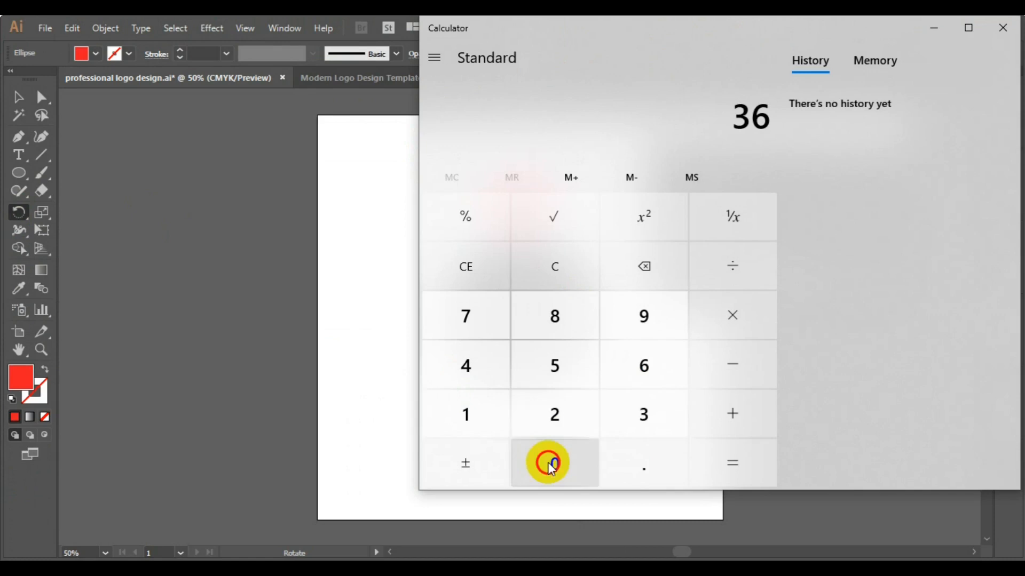
pyautogui.click(736, 277)
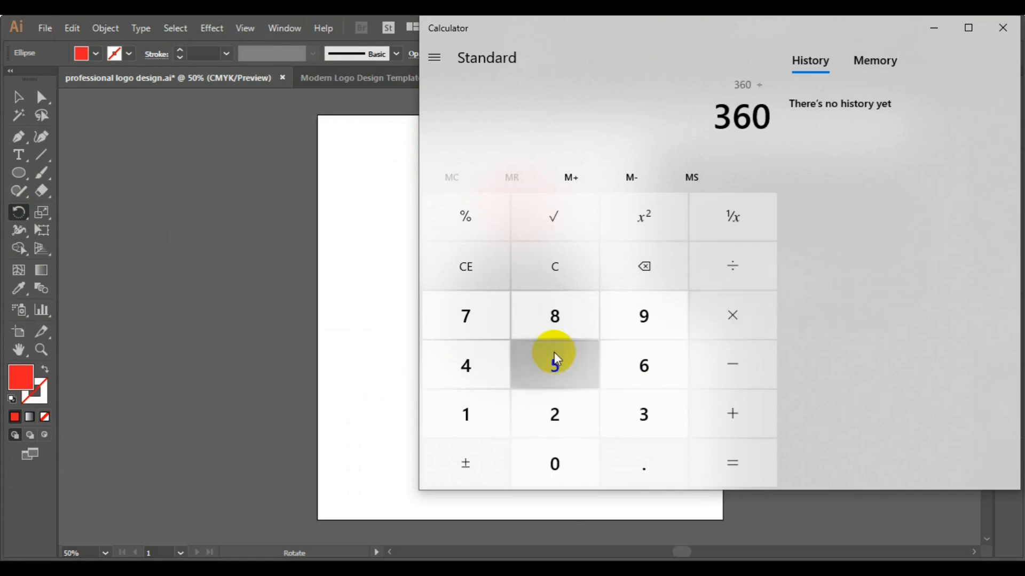
pyautogui.click(485, 411)
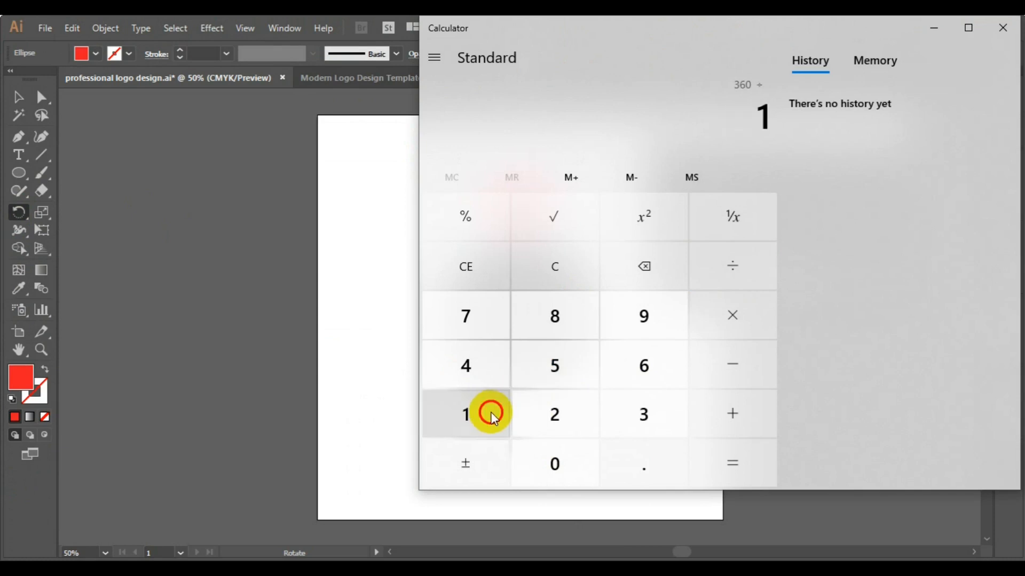
pyautogui.click(556, 421)
pyautogui.click(726, 468)
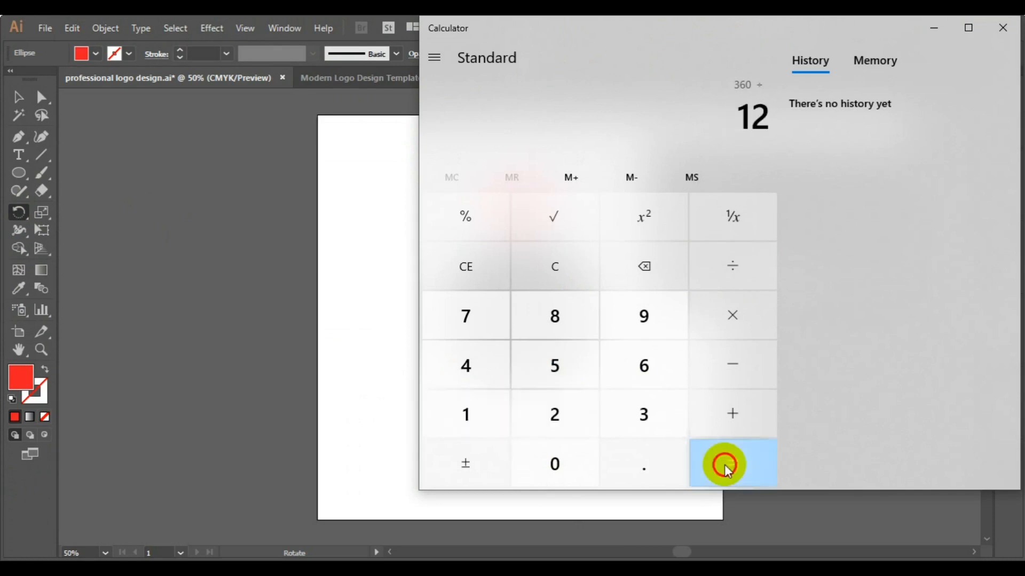
pyautogui.click(934, 29)
pyautogui.moveTo(789, 191); pyautogui.dragTo(739, 183)
# Set the Rotate angle to 30°, check the preview, and make a rotated copy of the red dot.
pyautogui.click(740, 188)
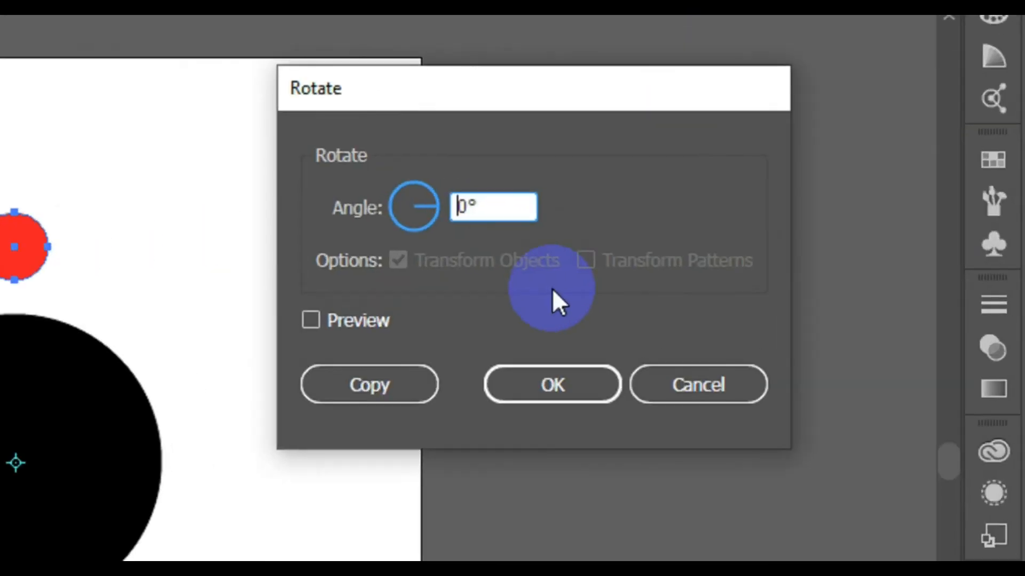
pyautogui.write('3')
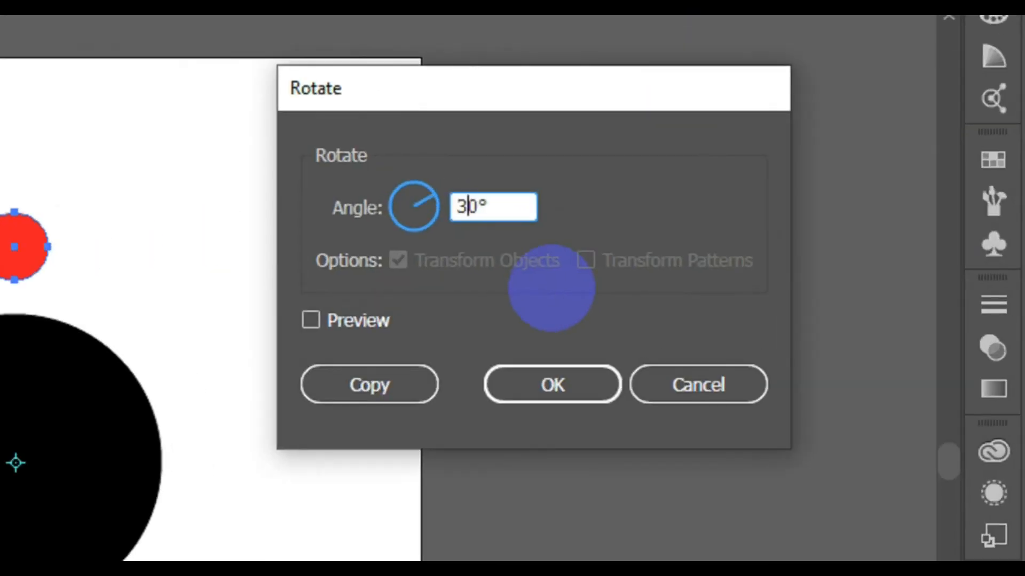
pyautogui.click(313, 321)
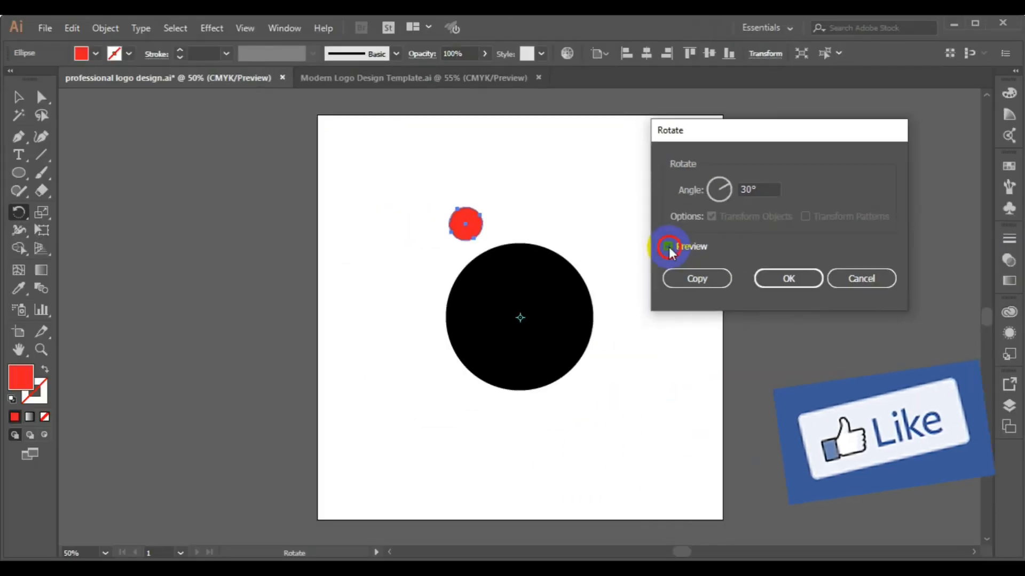
pyautogui.click(549, 271)
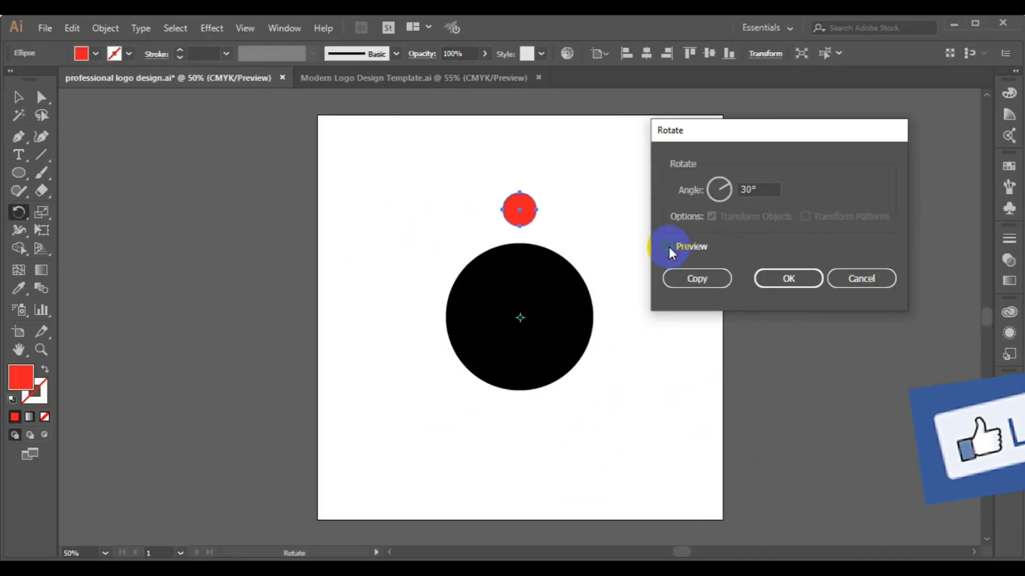
pyautogui.click(669, 247)
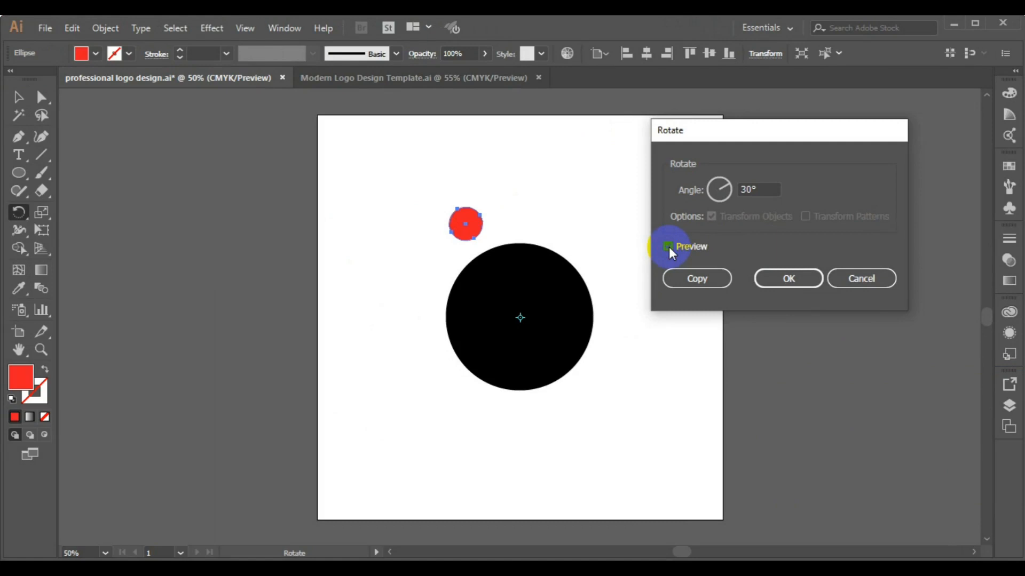
pyautogui.click(696, 278)
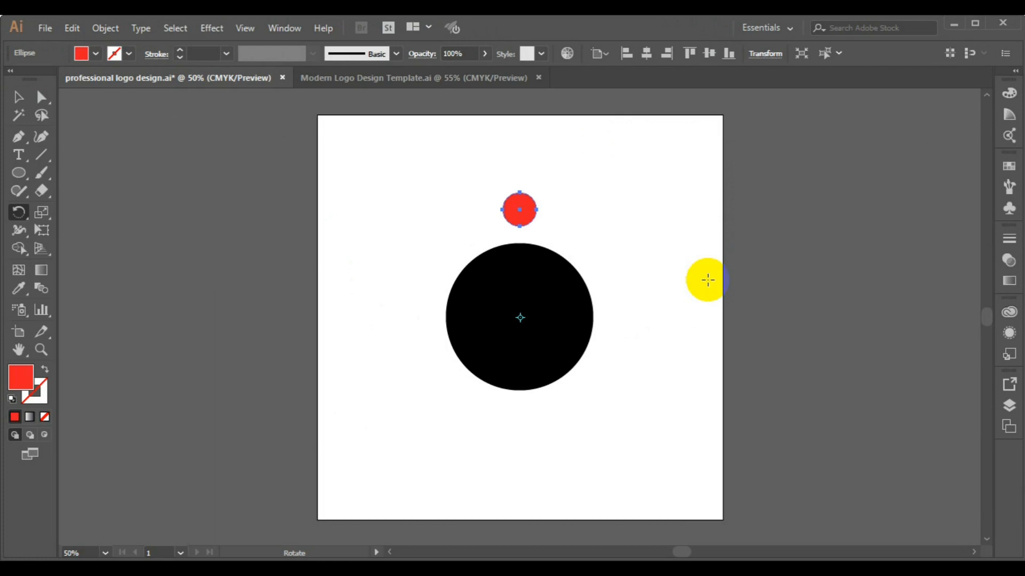
# Repeat the 30° rotate-copy with Ctrl+D until twelve red dots ring the circle, then deselect.
pyautogui.hotkey('ctrl', 'd')
pyautogui.press('r')
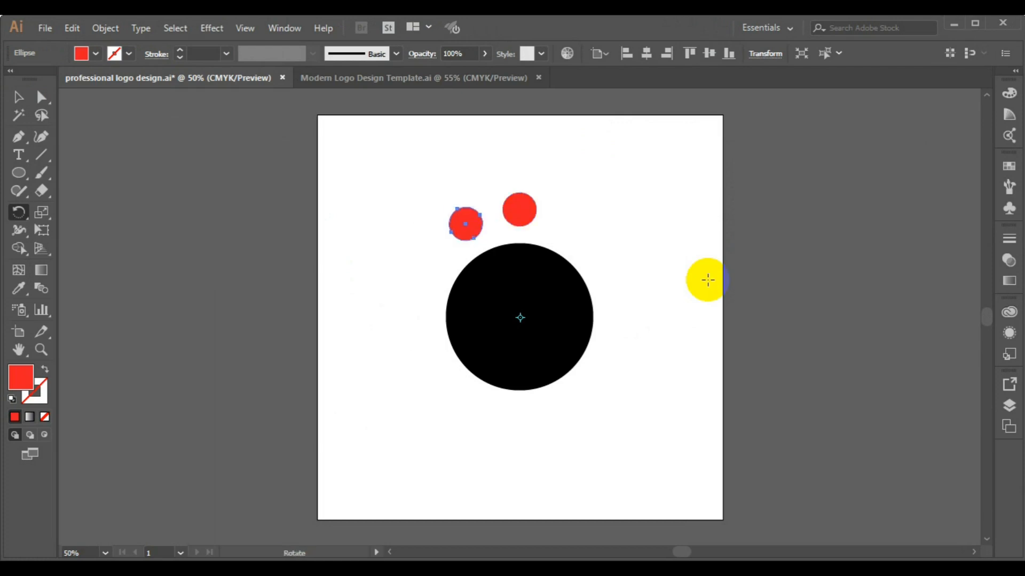
pyautogui.hotkey('ctrl', 'd')
pyautogui.hotkey('ctrl', 'd')
pyautogui.hotkey('ctrl', 'd')
pyautogui.hotkey('ctrl', 'd')
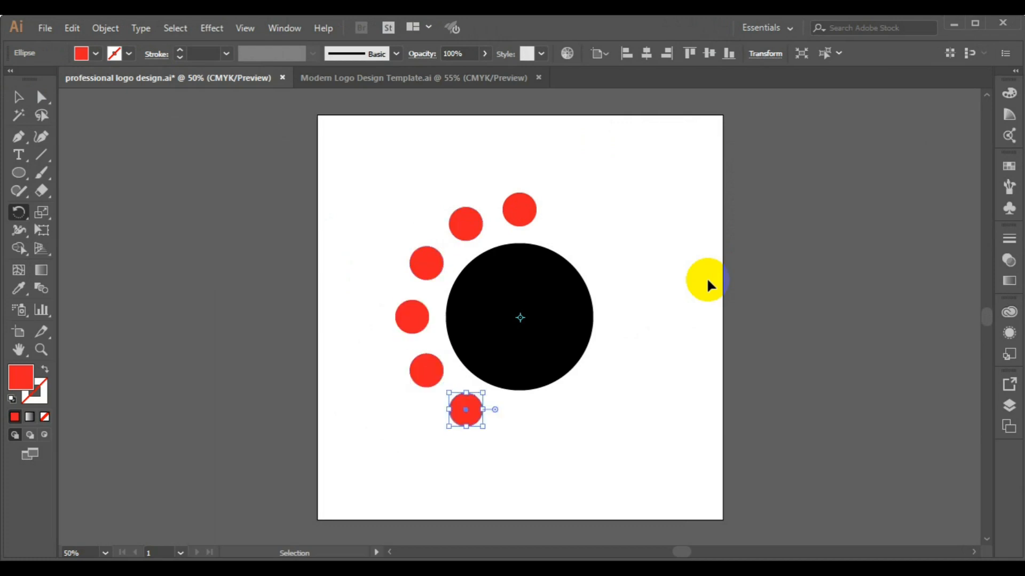
pyautogui.hotkey('ctrl', 'd')
pyautogui.hotkey('ctrl', 'd')
pyautogui.hotkey('ctrl', 'd')
pyautogui.hotkey('ctrl', 'd')
pyautogui.hotkey('ctrl', 'd')
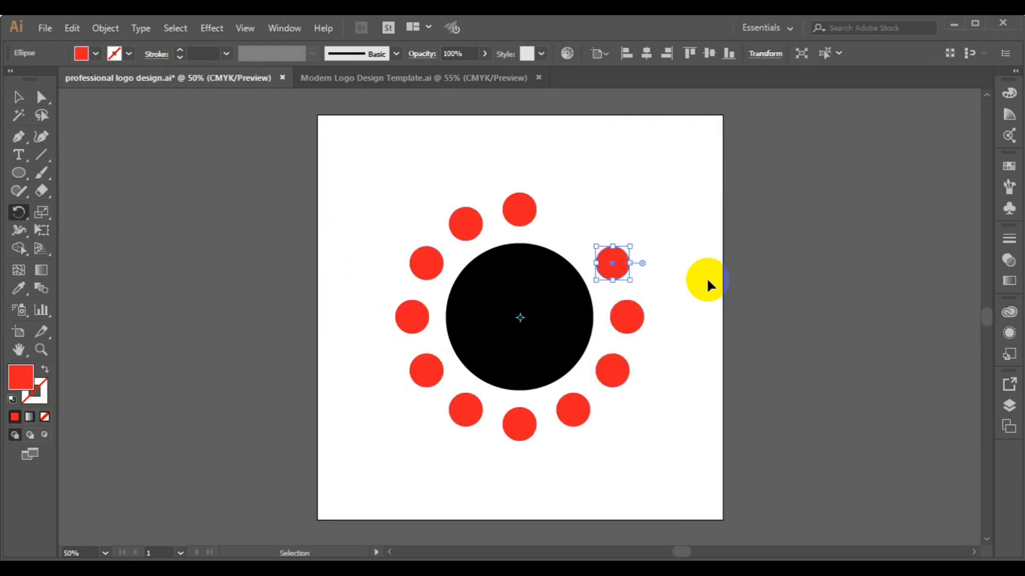
pyautogui.hotkey('ctrl', 'd')
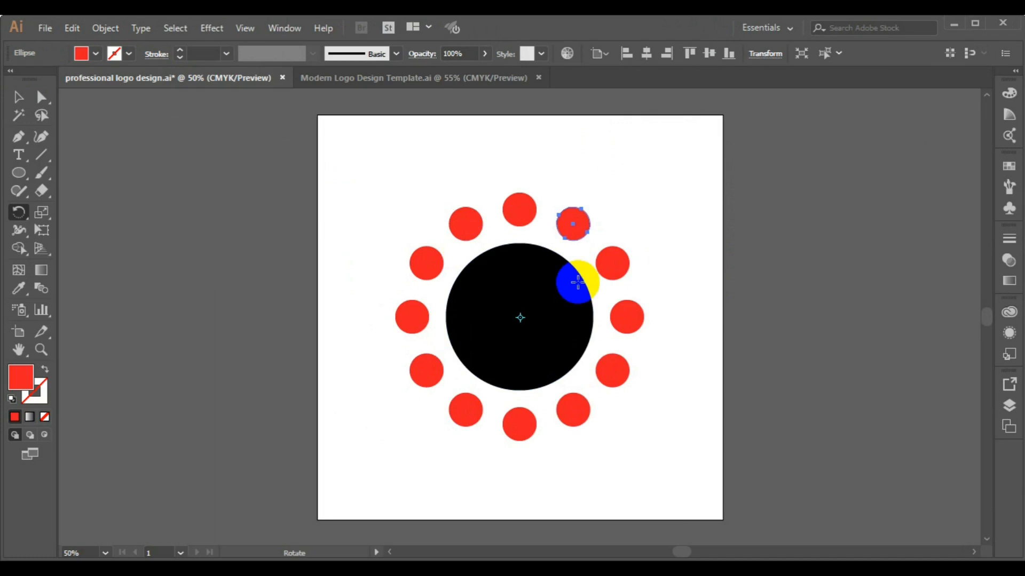
pyautogui.click(17, 97)
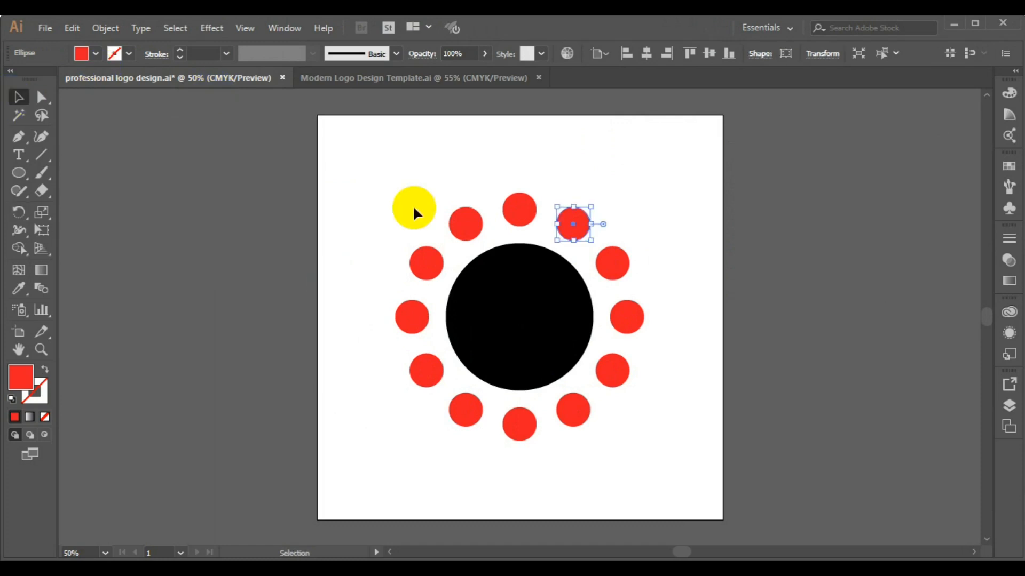
pyautogui.click(343, 171)
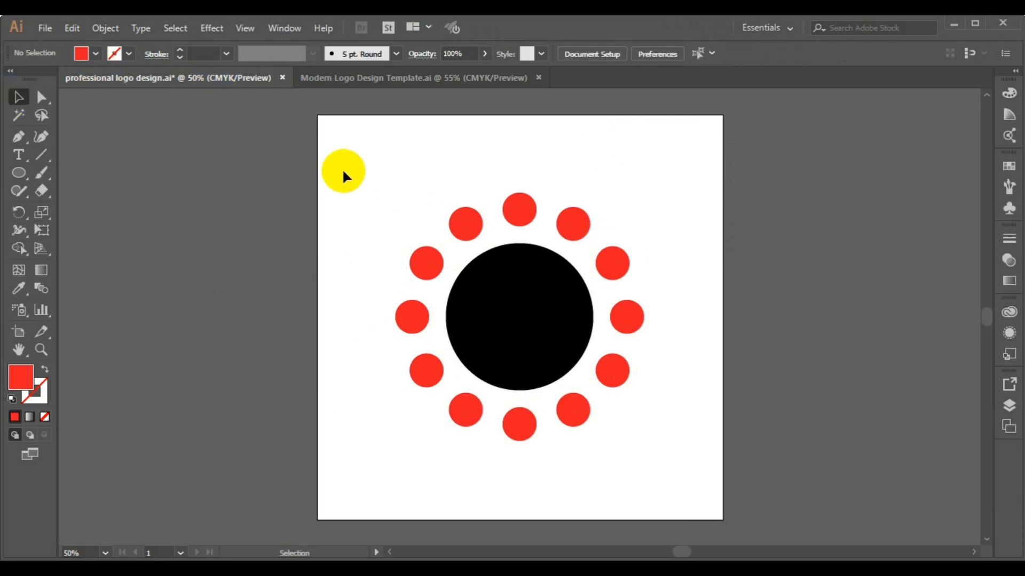